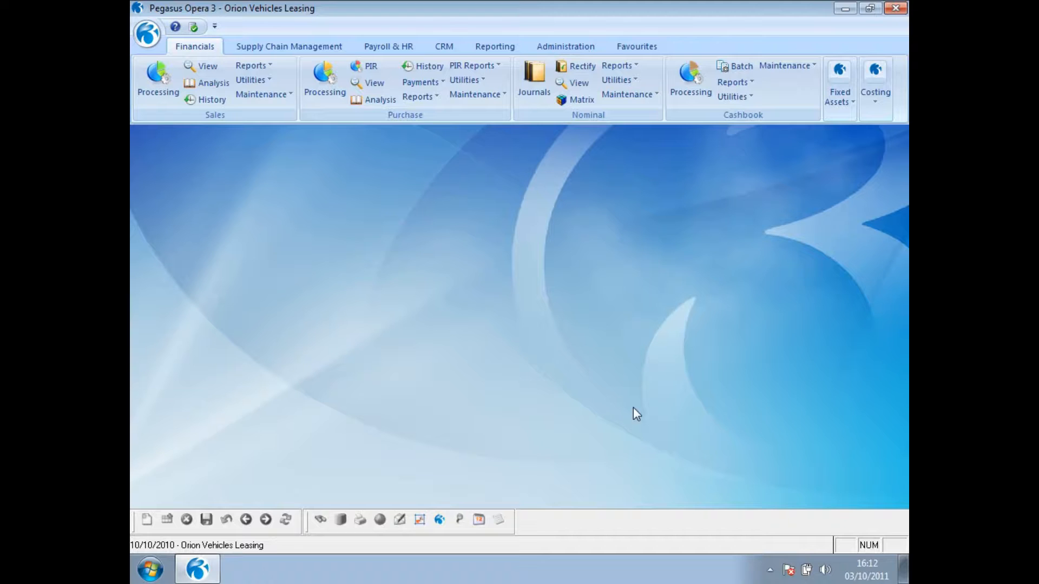
# - Check the Keep Transactions period in the Sales ledger's Set Options and leave the options without changing anything
pyautogui.click(265, 66)
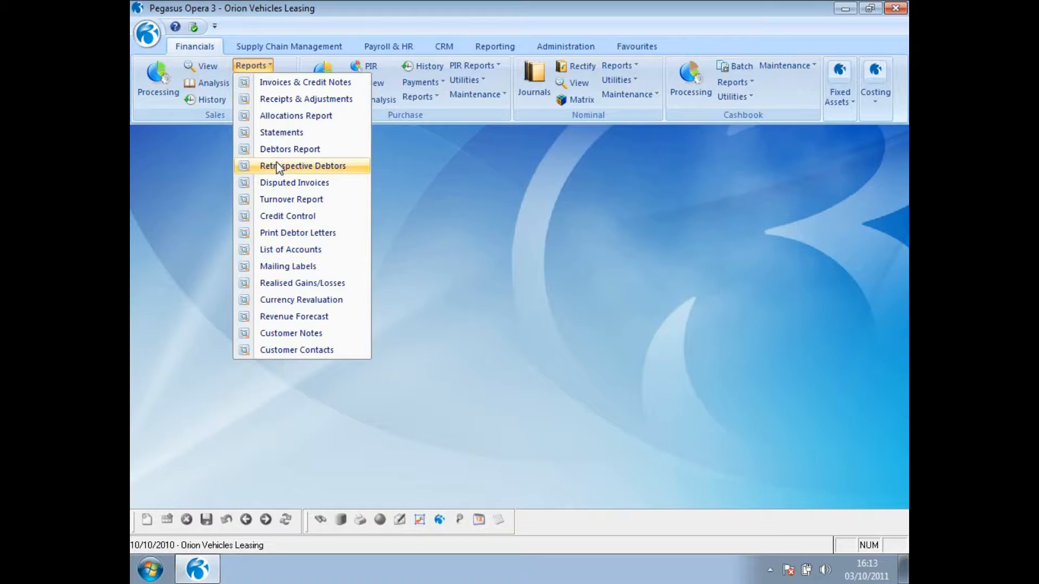
pyautogui.click(415, 274)
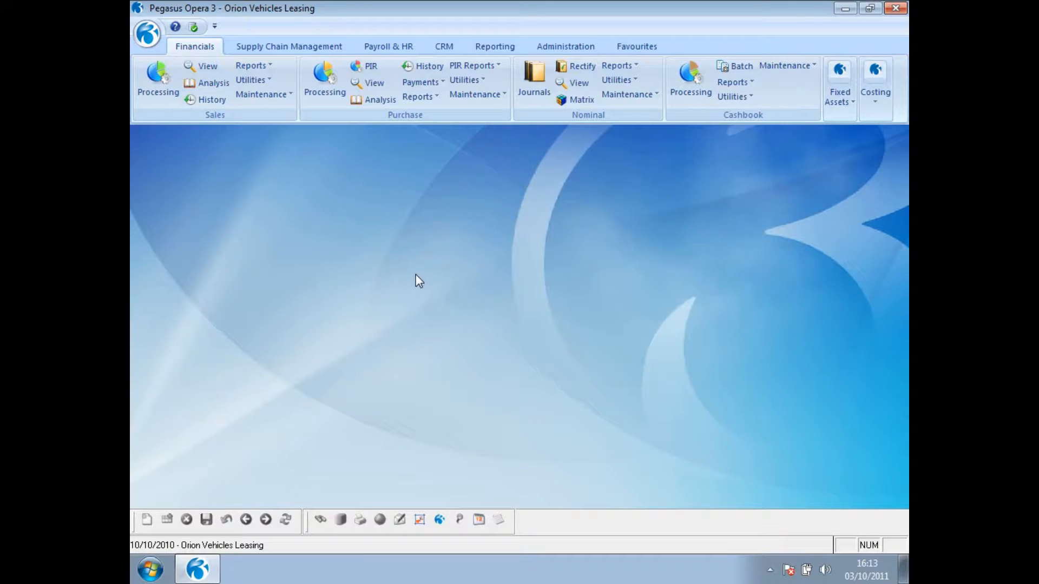
pyautogui.click(252, 79)
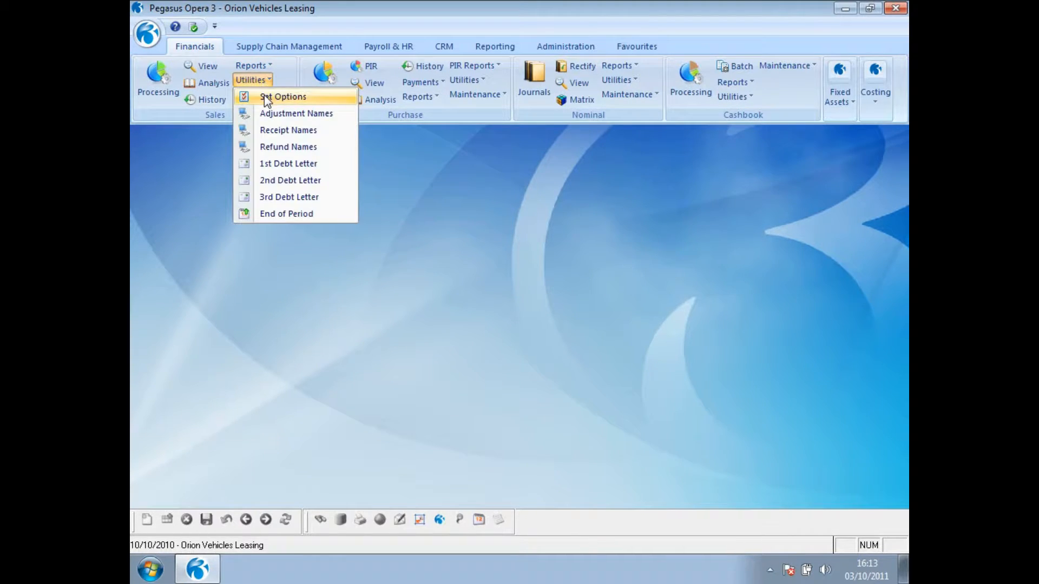
pyautogui.click(264, 95)
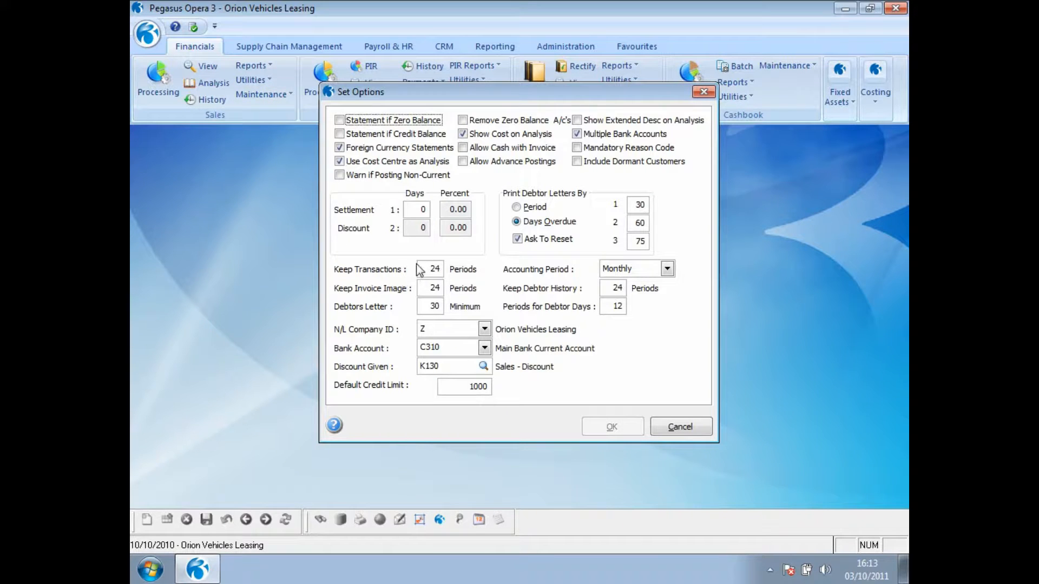
pyautogui.click(422, 269)
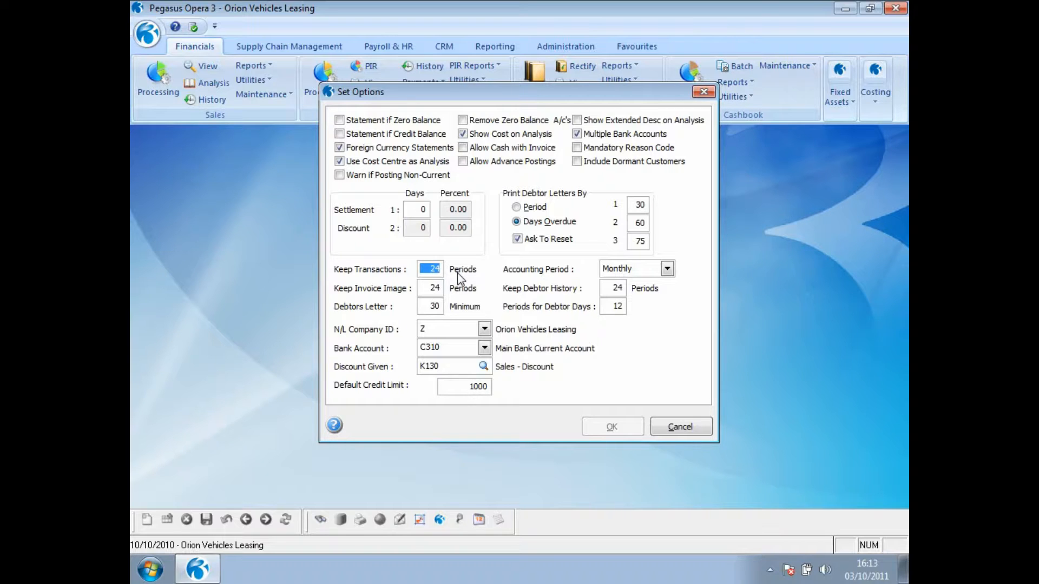
pyautogui.click(659, 430)
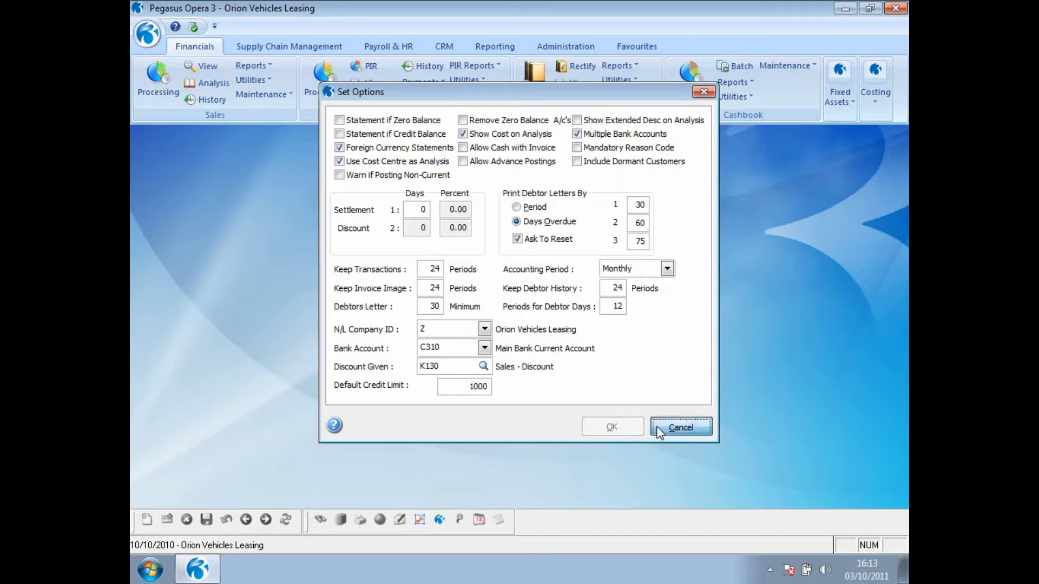
# - Publish the sales Debtors Report to screen with Show Transactions enabled, and move the restored preview window aside
pyautogui.click(257, 66)
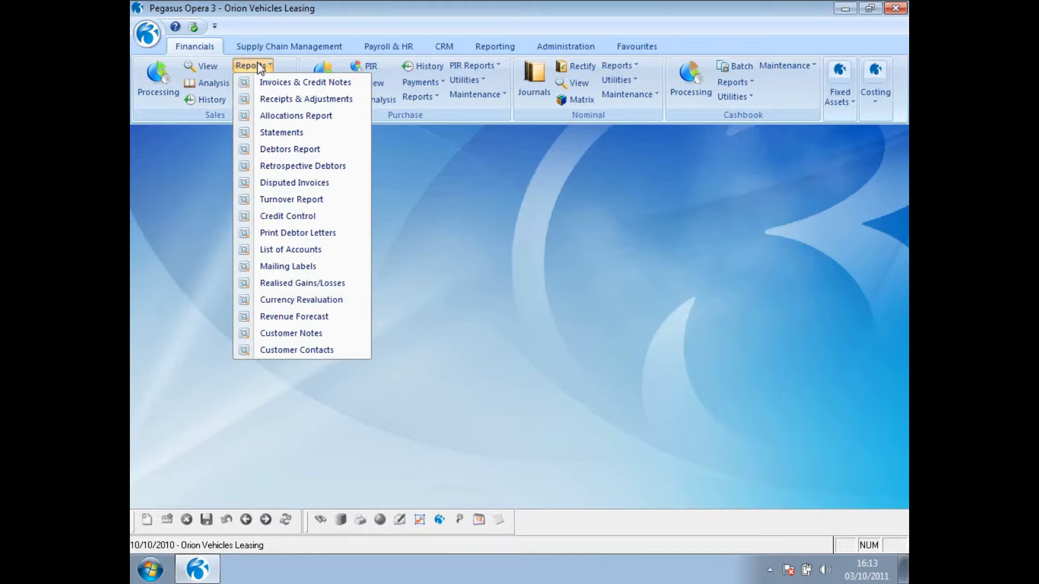
pyautogui.click(265, 148)
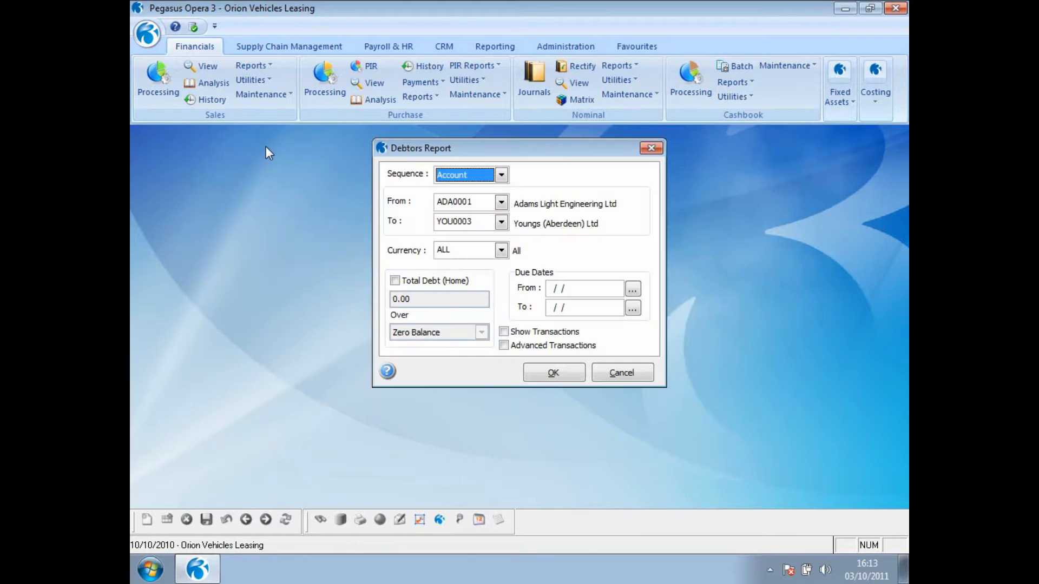
pyautogui.click(505, 332)
pyautogui.click(543, 375)
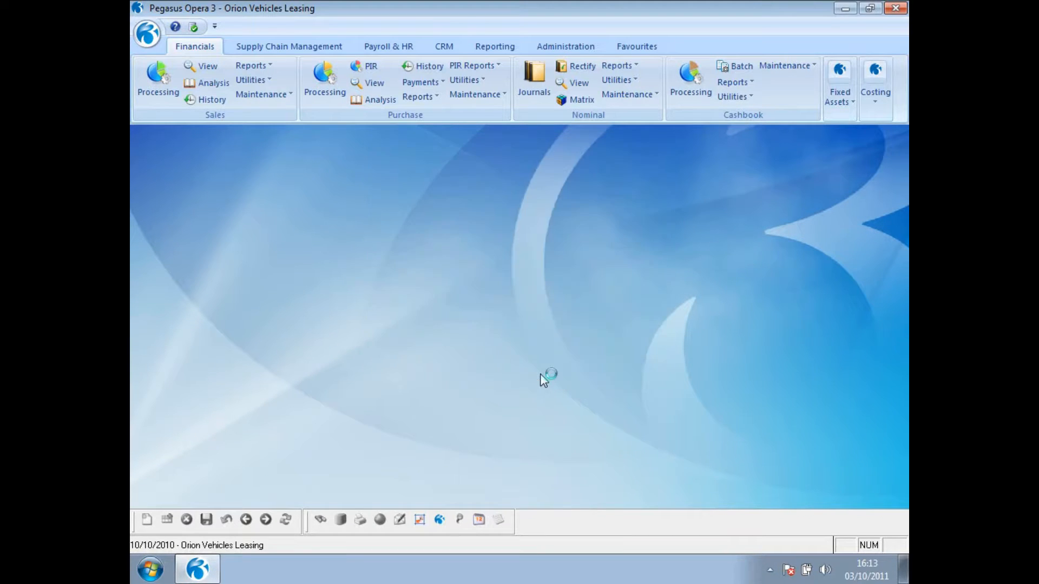
pyautogui.click(557, 423)
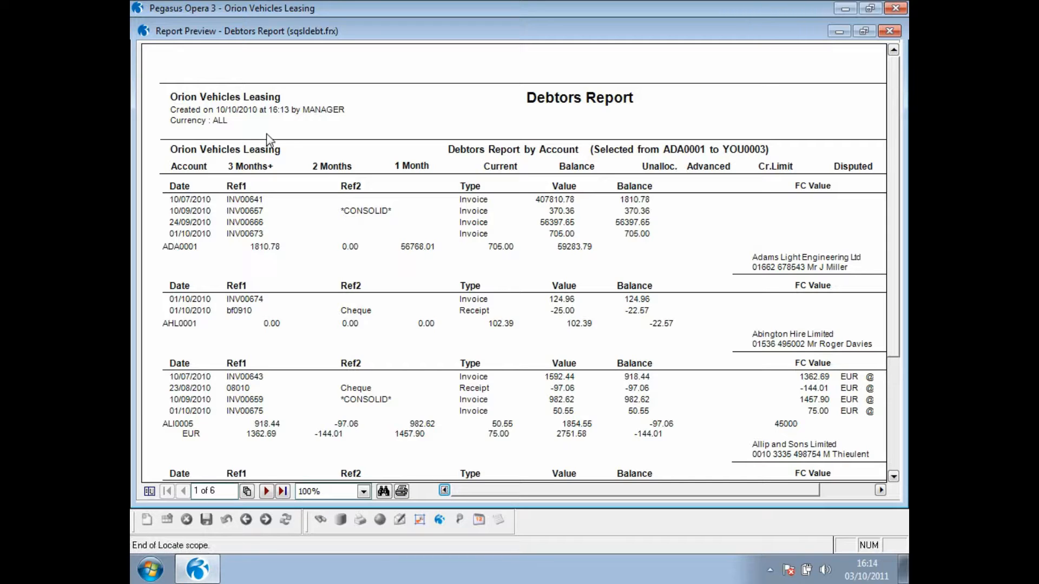
pyautogui.click(864, 31)
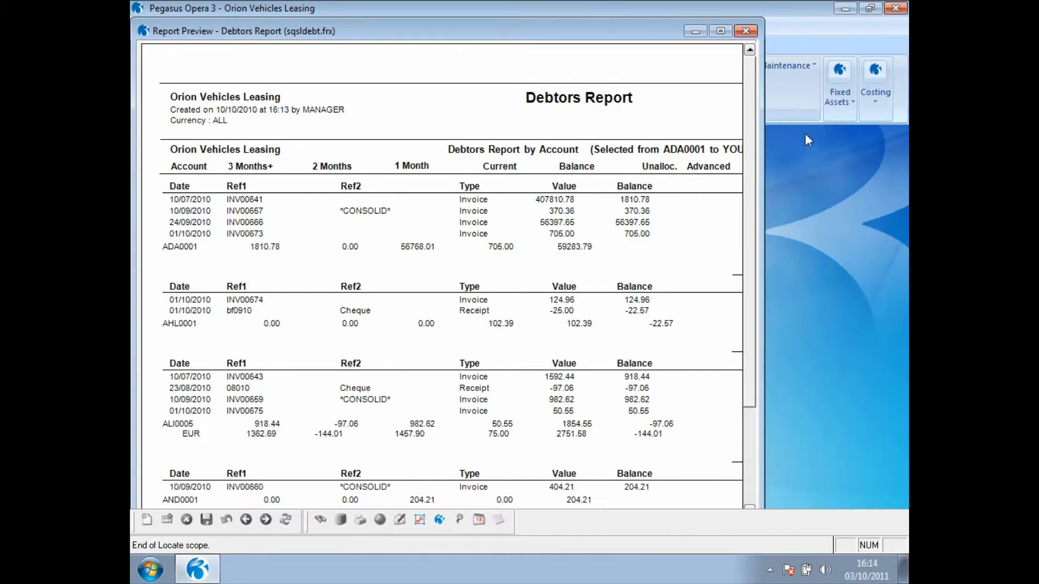
pyautogui.moveTo(486, 37); pyautogui.dragTo(775, 297)
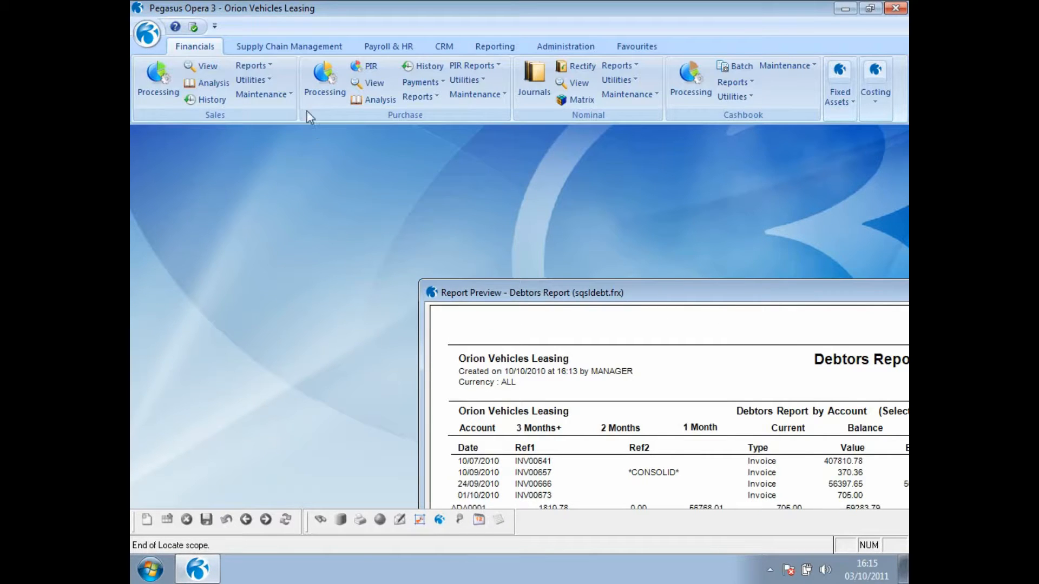
# - Set up the sales Retrospective Debtors report as at 31/07/2010 with Show Transactions enabled
pyautogui.click(265, 68)
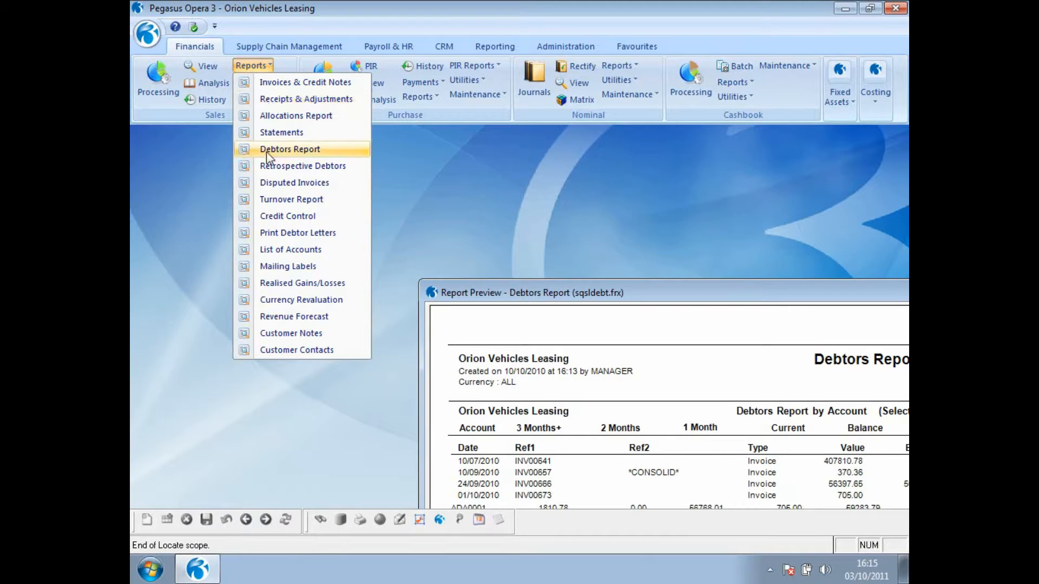
pyautogui.click(266, 166)
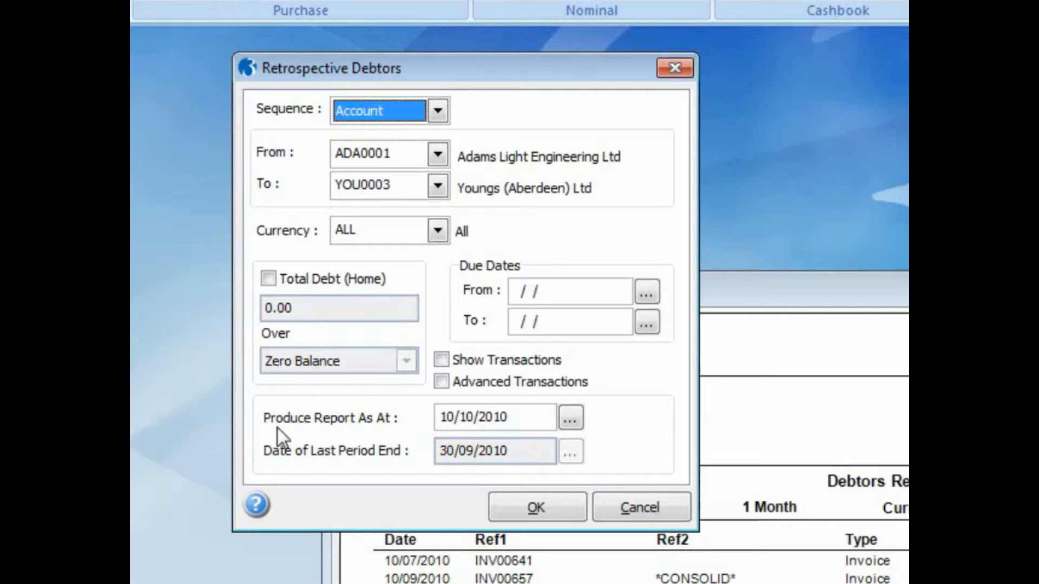
pyautogui.moveTo(528, 417); pyautogui.dragTo(441, 417)
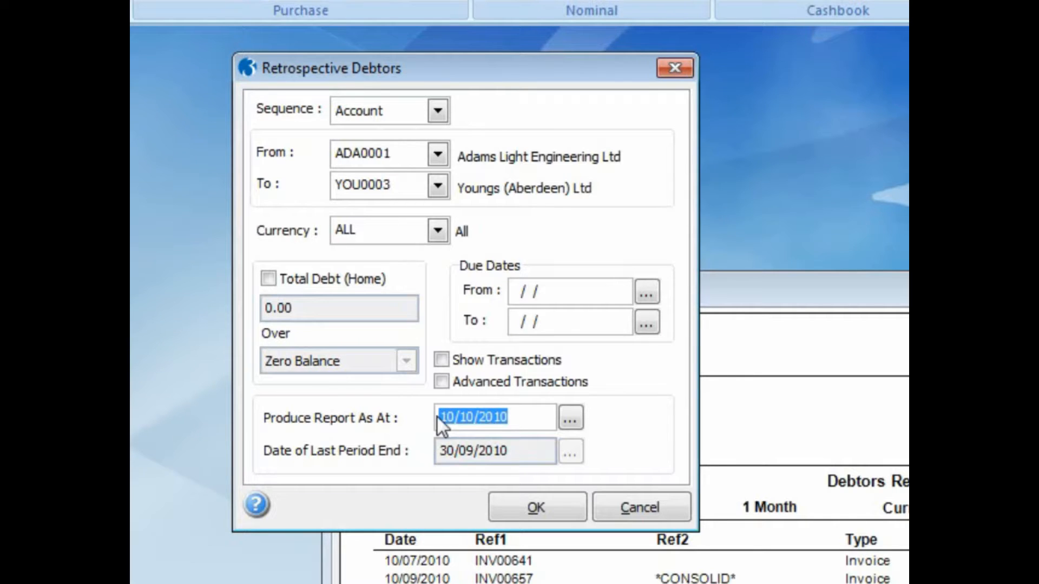
pyautogui.write('31/07/')
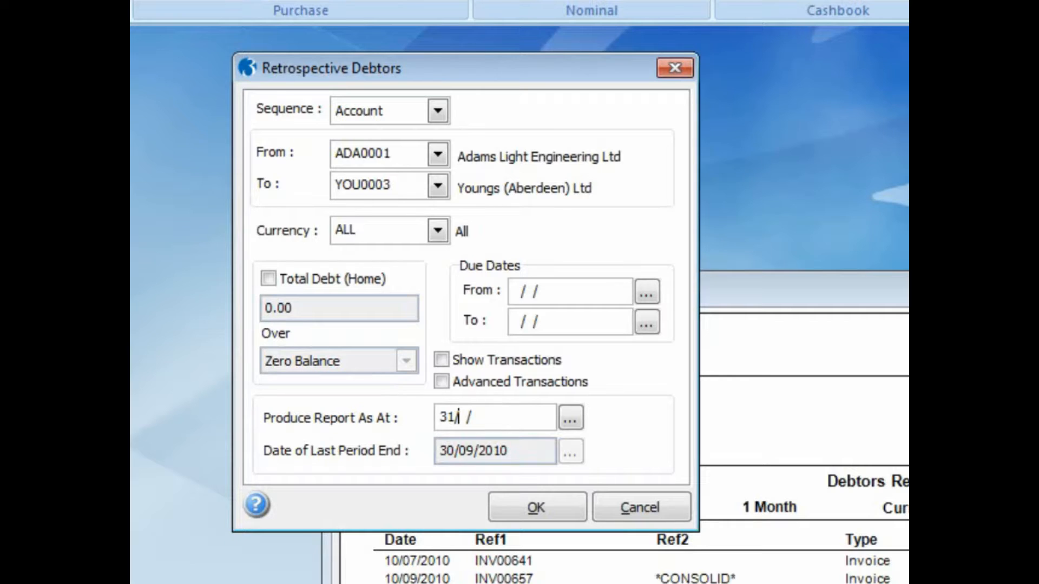
pyautogui.write('2010')
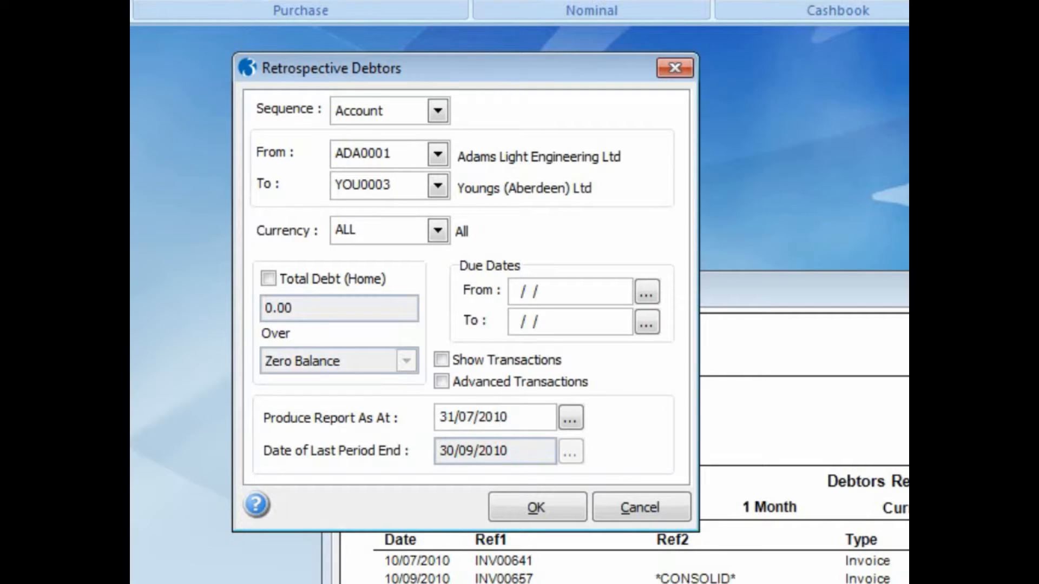
pyautogui.click(442, 361)
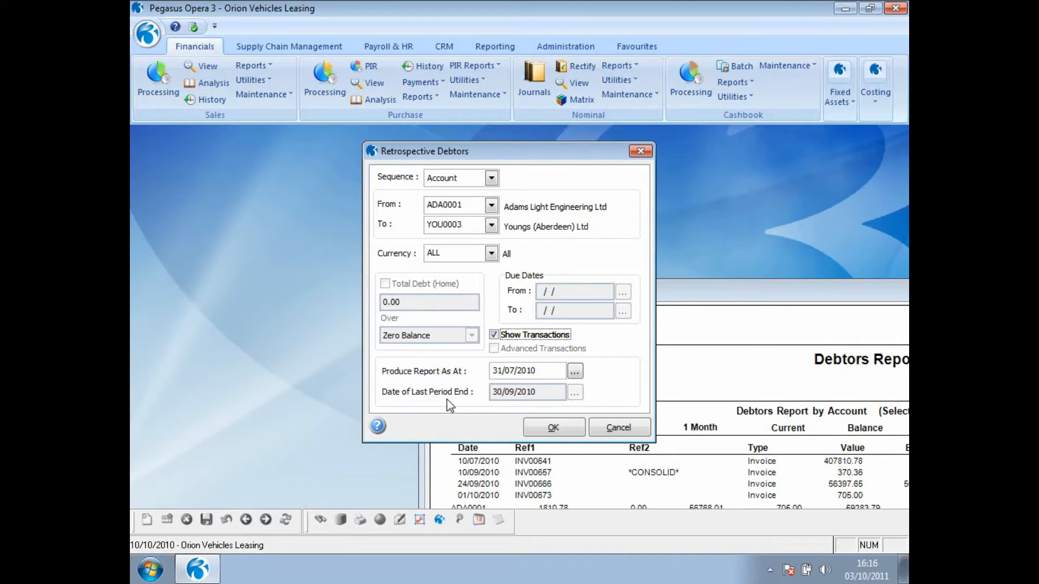
# - Consult the help topic on the Retrospective Debtors Report, and publish the report to screen in the Standard report layout
pyautogui.click(378, 428)
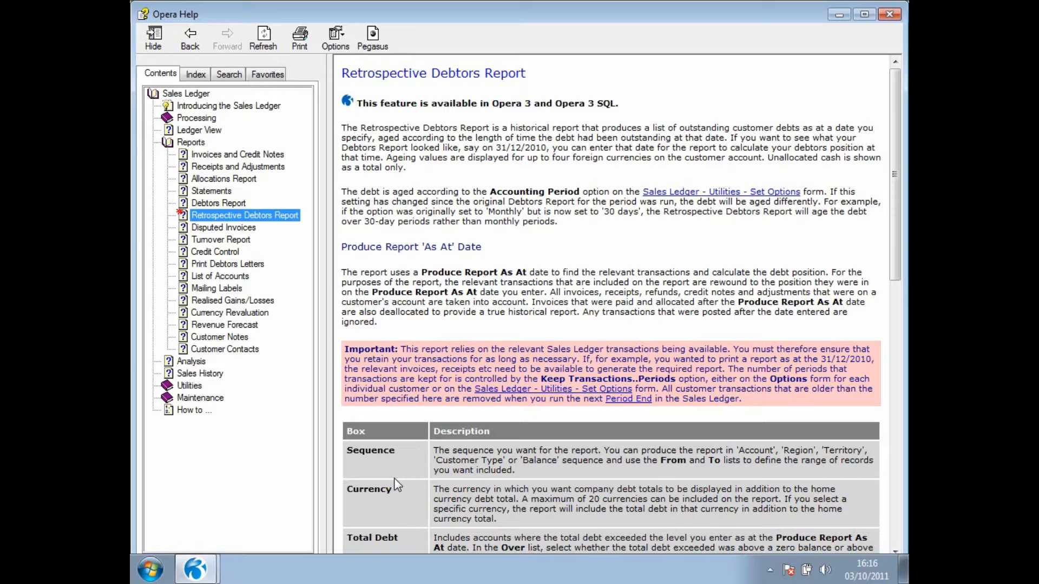
pyautogui.click(888, 14)
pyautogui.click(548, 427)
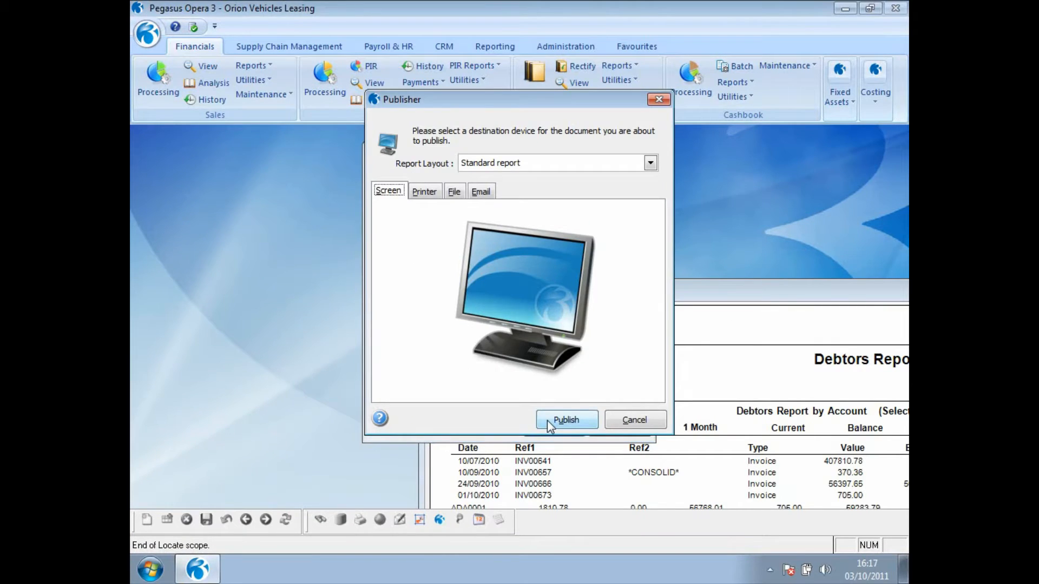
pyautogui.click(547, 420)
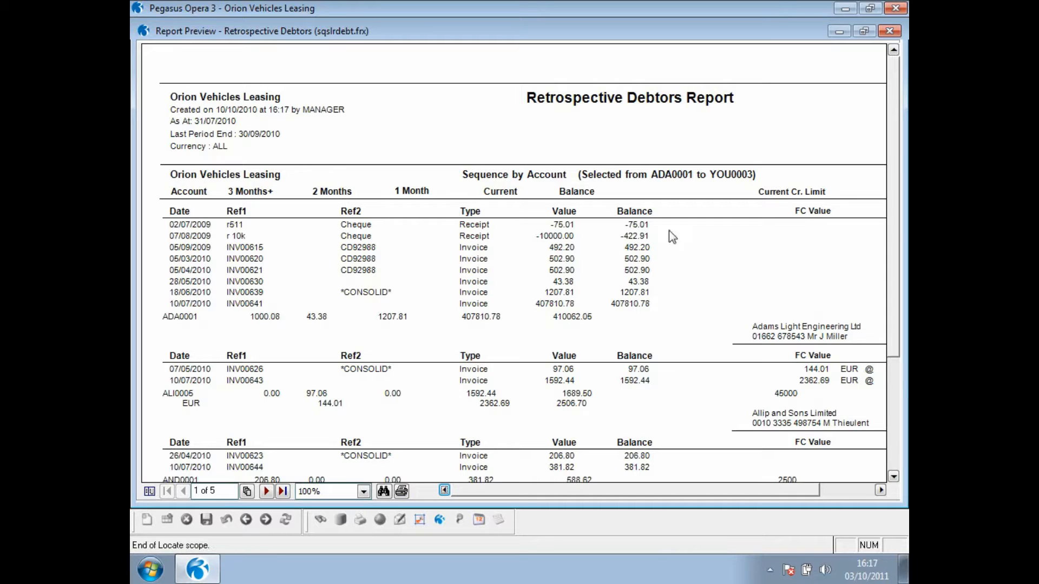
# - Arrange the Retrospective Debtors and Debtors Report previews to compare account ADA0001's aged debt, and close both previews
pyautogui.click(863, 31)
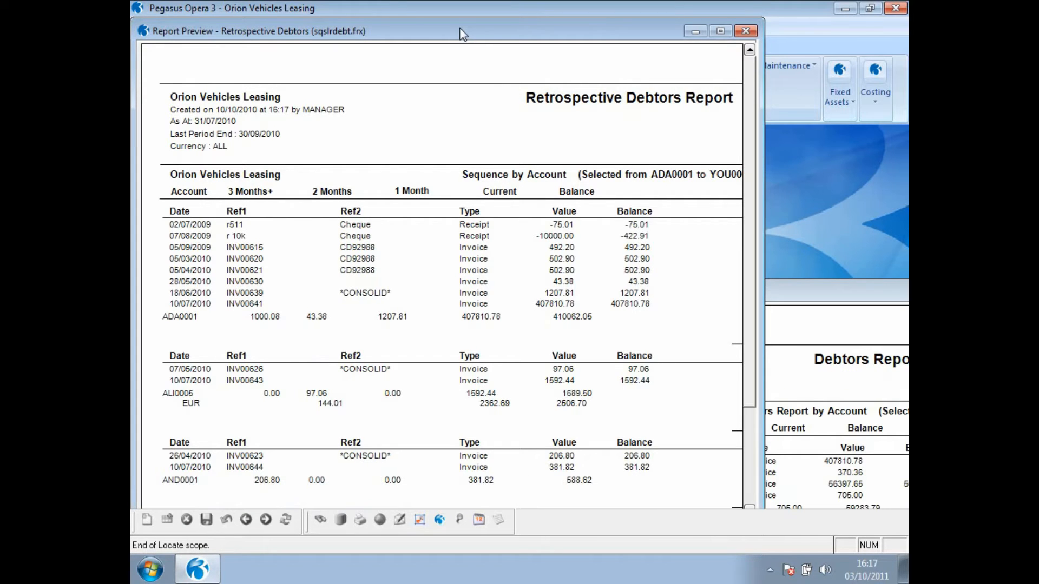
pyautogui.moveTo(463, 32); pyautogui.dragTo(467, 157)
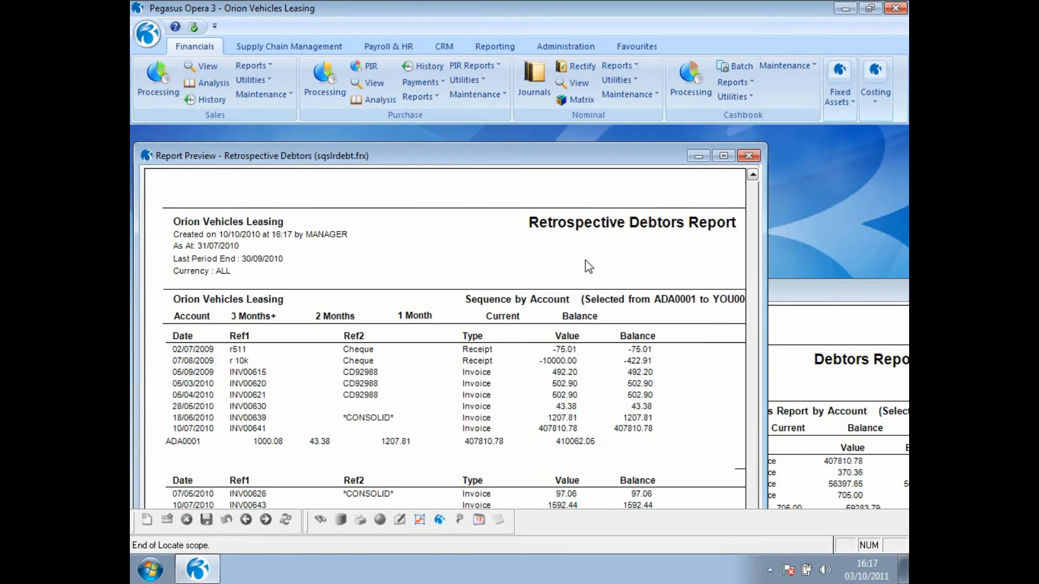
pyautogui.click(832, 300)
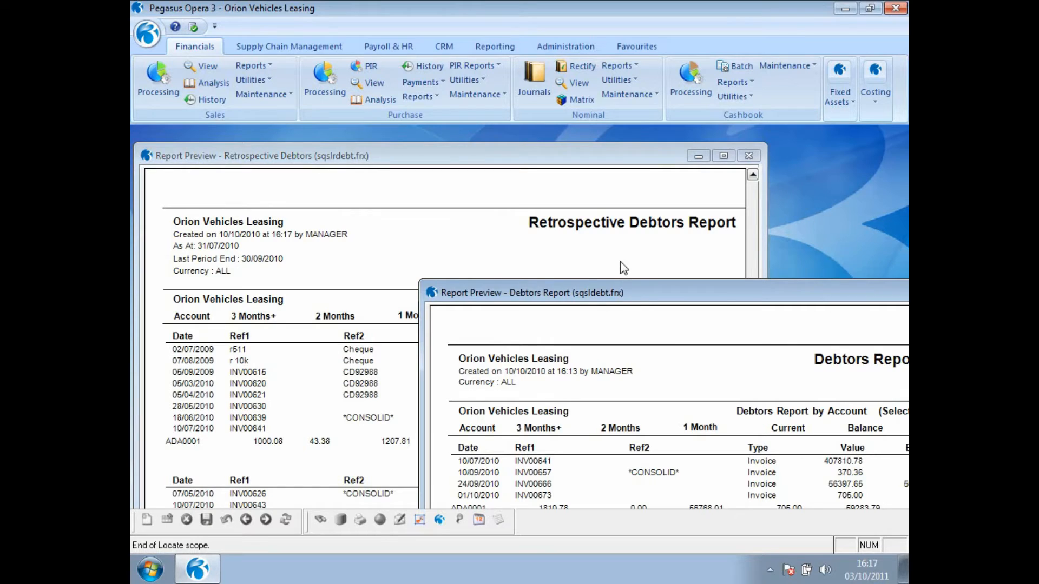
pyautogui.moveTo(649, 292); pyautogui.dragTo(620, 260)
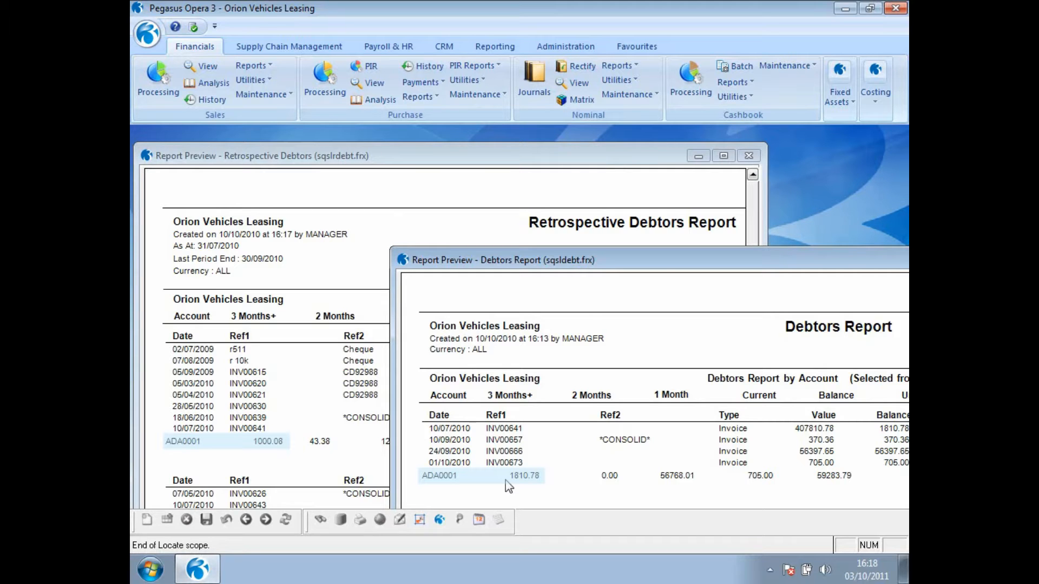
pyautogui.moveTo(658, 260); pyautogui.dragTo(500, 244)
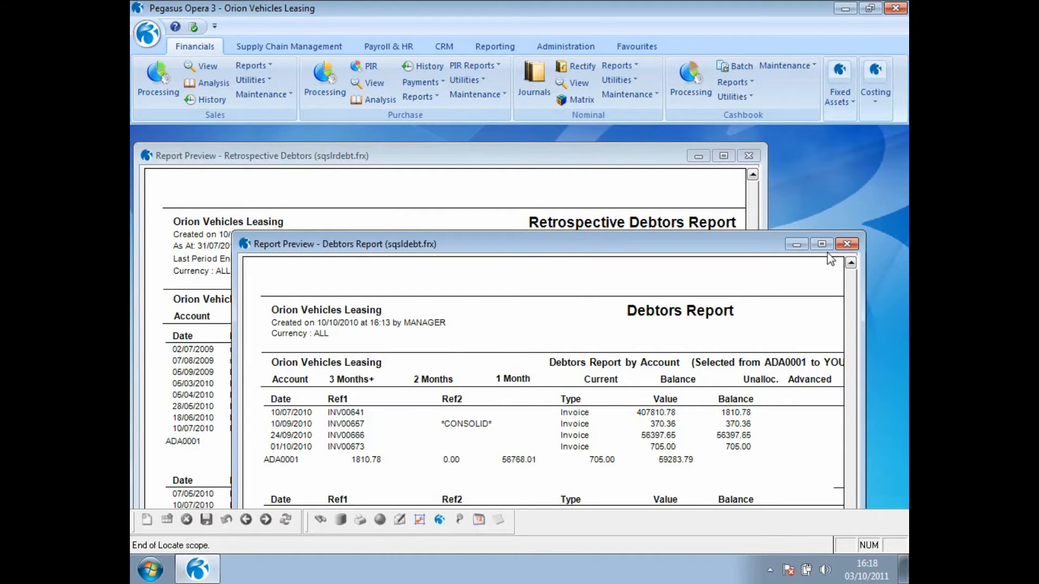
pyautogui.click(846, 244)
pyautogui.click(748, 155)
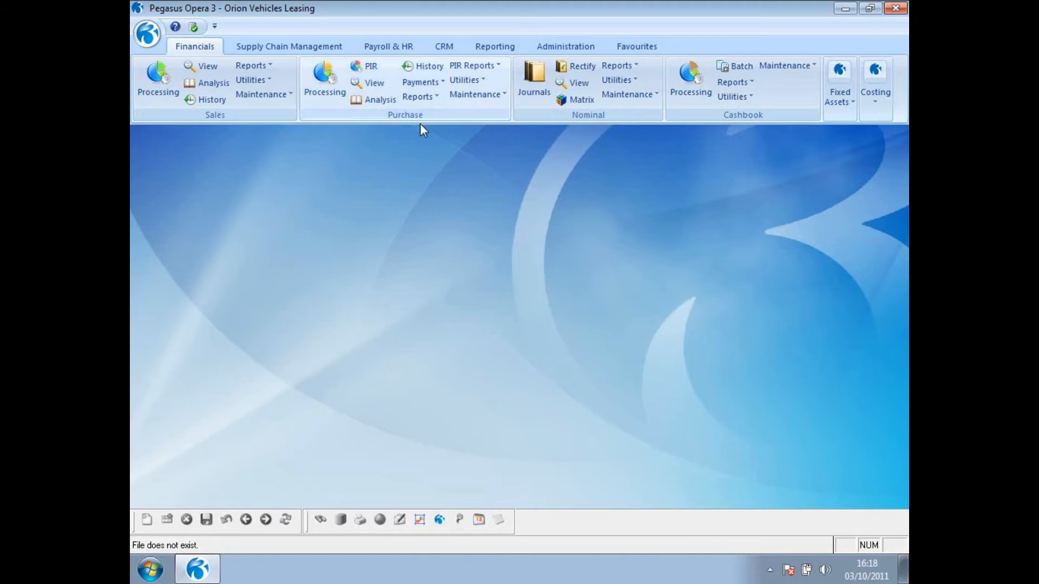
# - Set up the purchase Retrospective Creditors report as at 31/07/2010 and proceed to publishing
pyautogui.click(427, 96)
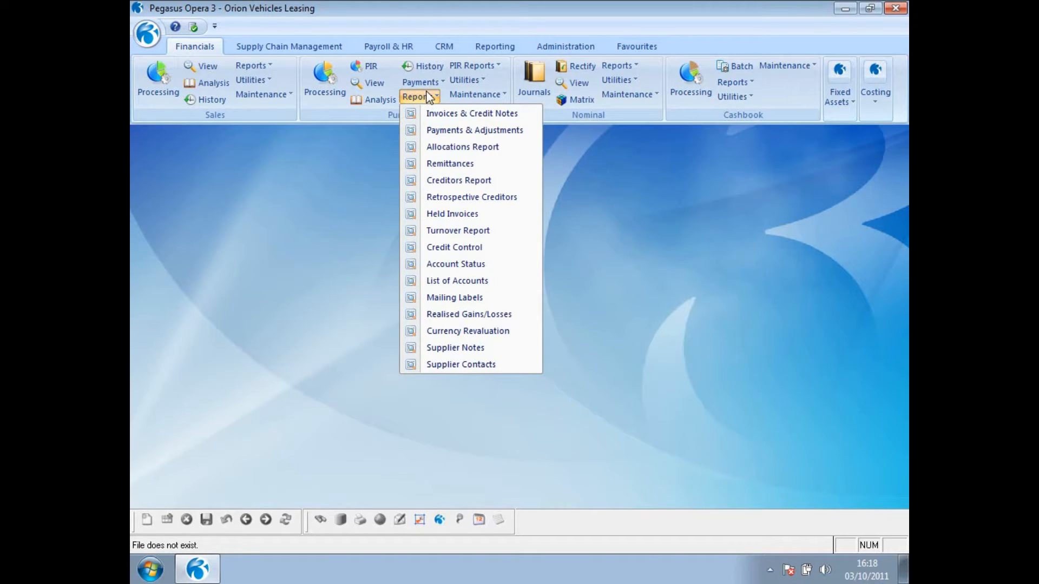
pyautogui.click(436, 198)
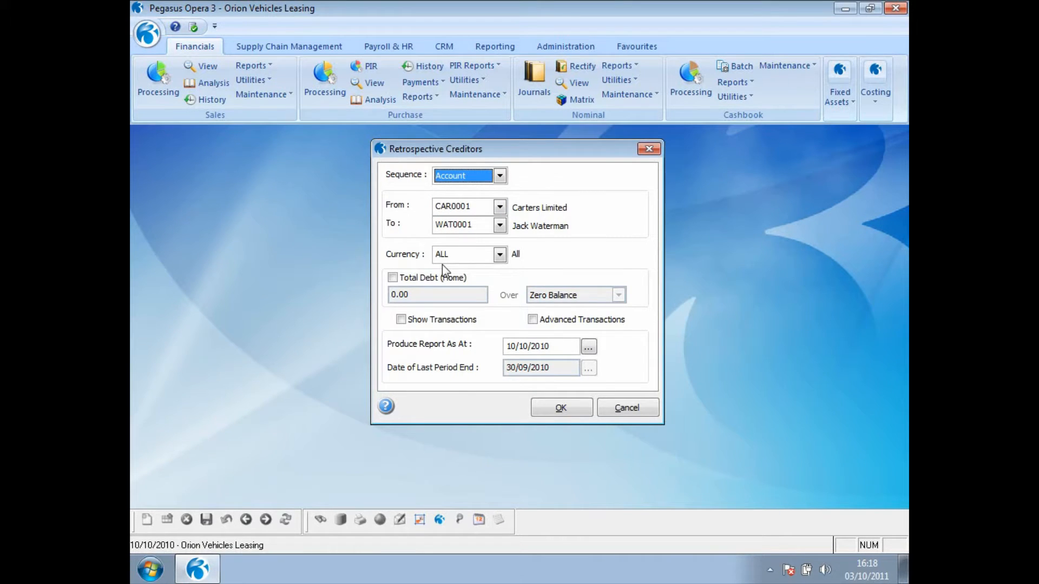
pyautogui.click(566, 346)
pyautogui.write('31/07/2010')
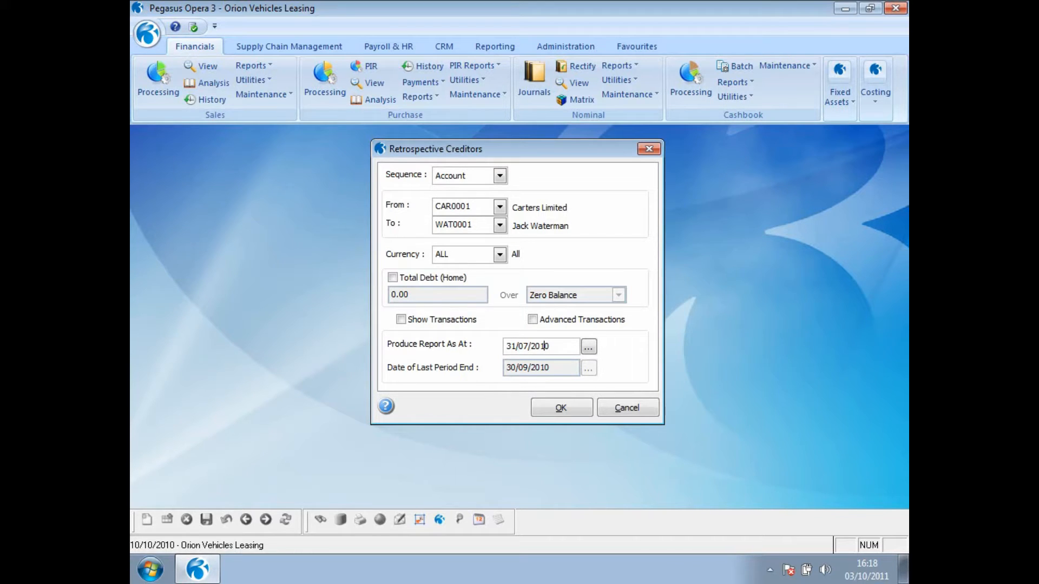
pyautogui.click(573, 411)
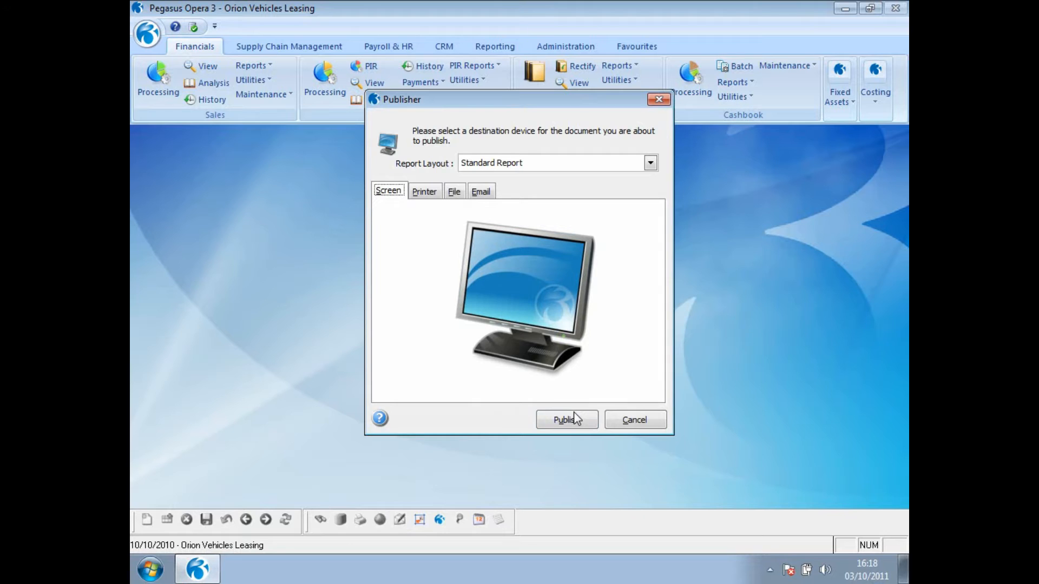
# - Publish the creditors report in the Excel Report layout as CREDJULY02, and select the As At date line in the opened workbook
pyautogui.click(650, 165)
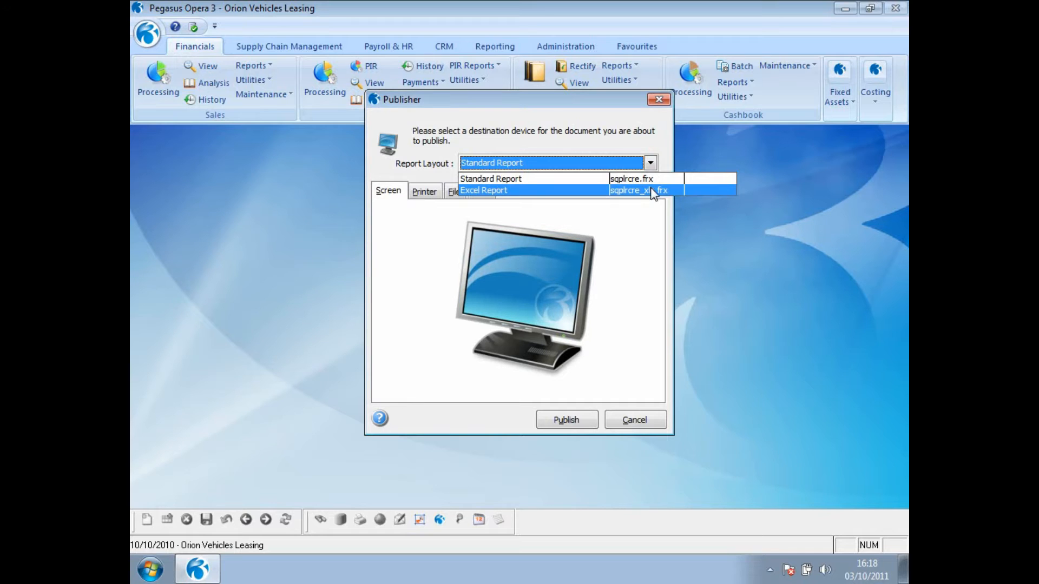
pyautogui.click(653, 191)
pyautogui.click(483, 262)
pyautogui.write('CREDJULY')
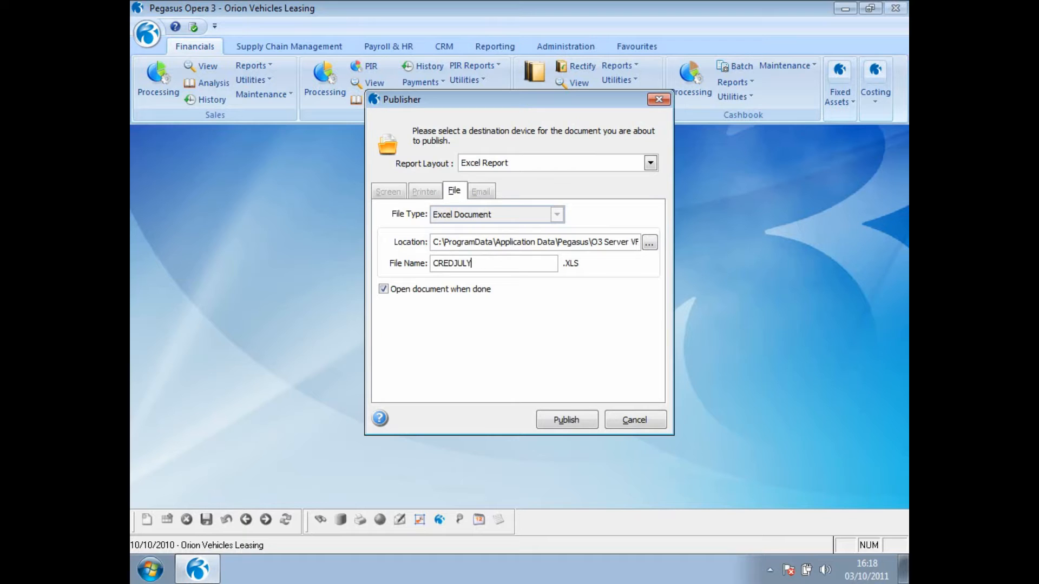
pyautogui.write('02')
pyautogui.click(566, 419)
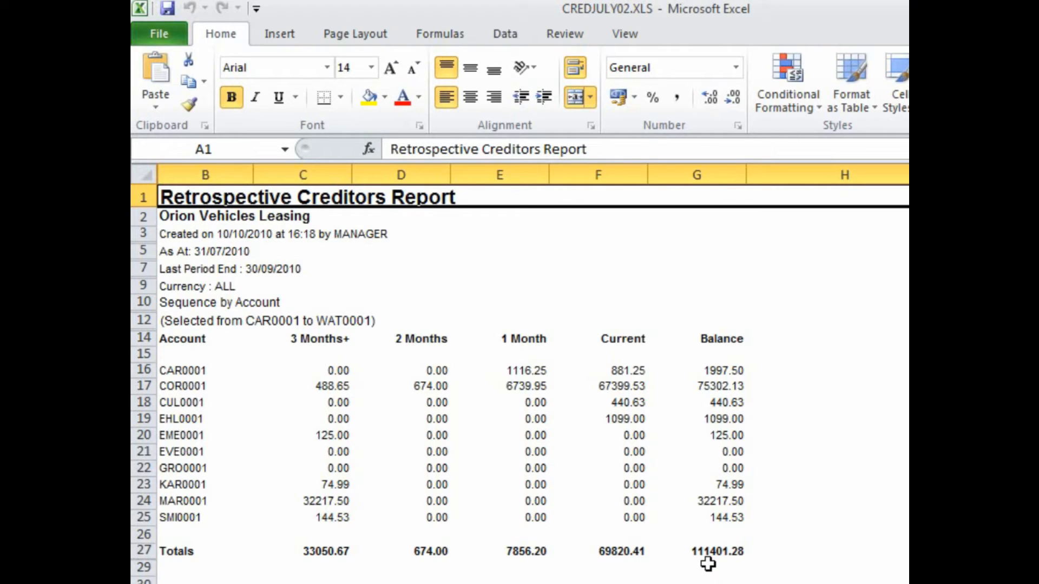
pyautogui.click(265, 252)
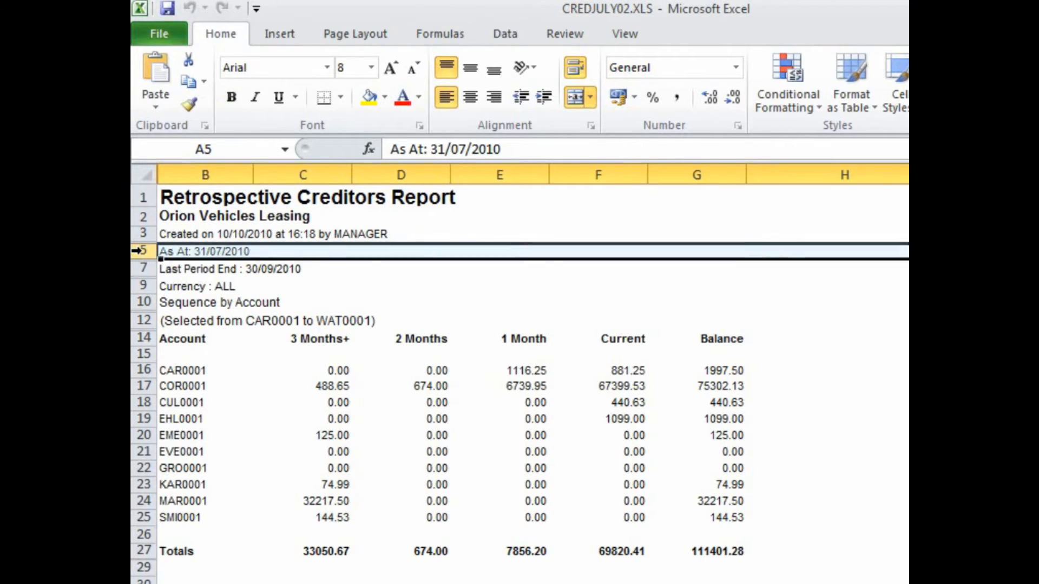